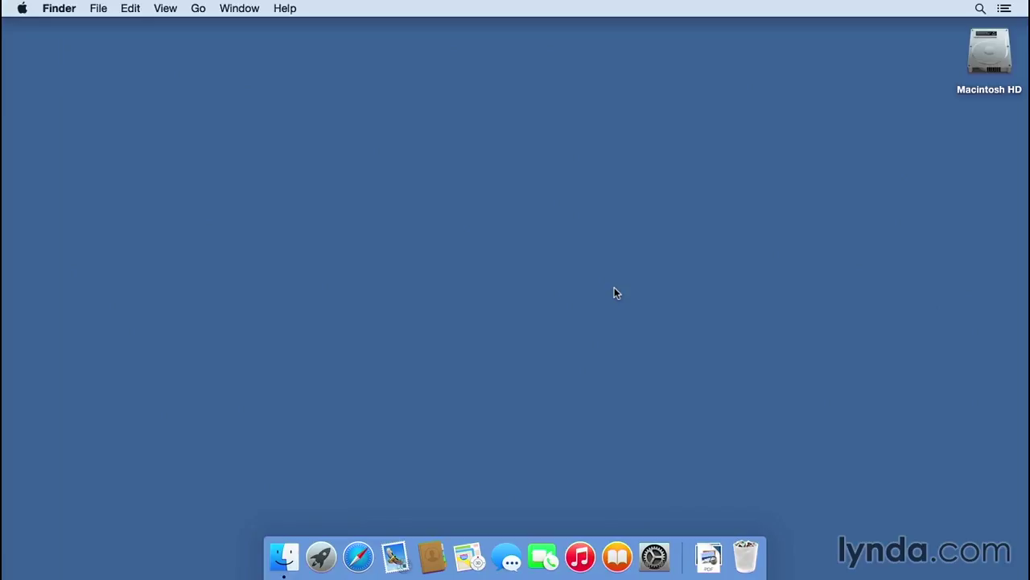
- Launch Safari, load gmail.com, and sign in with the account e-mail and password
left_click(358, 553)
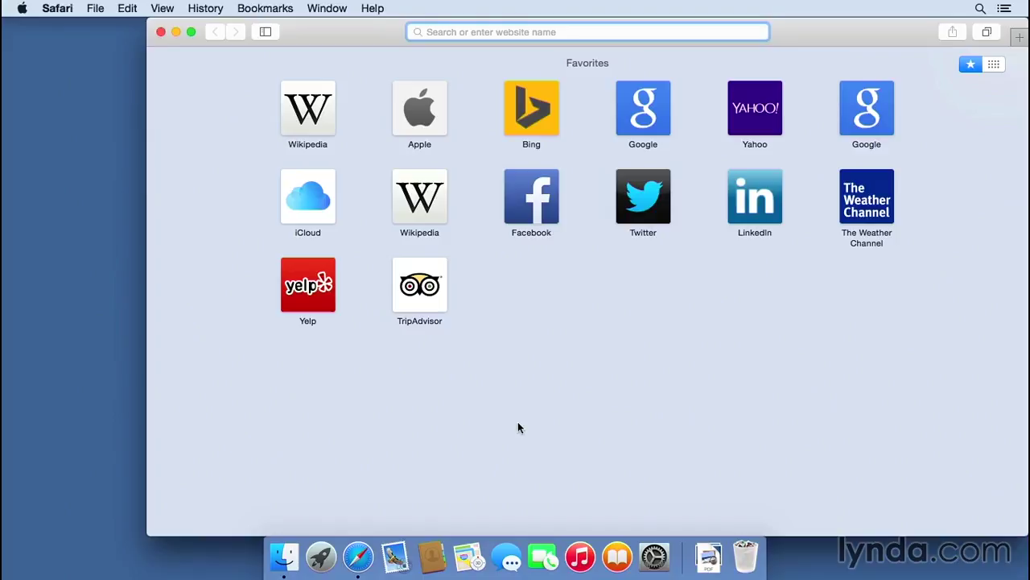
type("gmail.com")
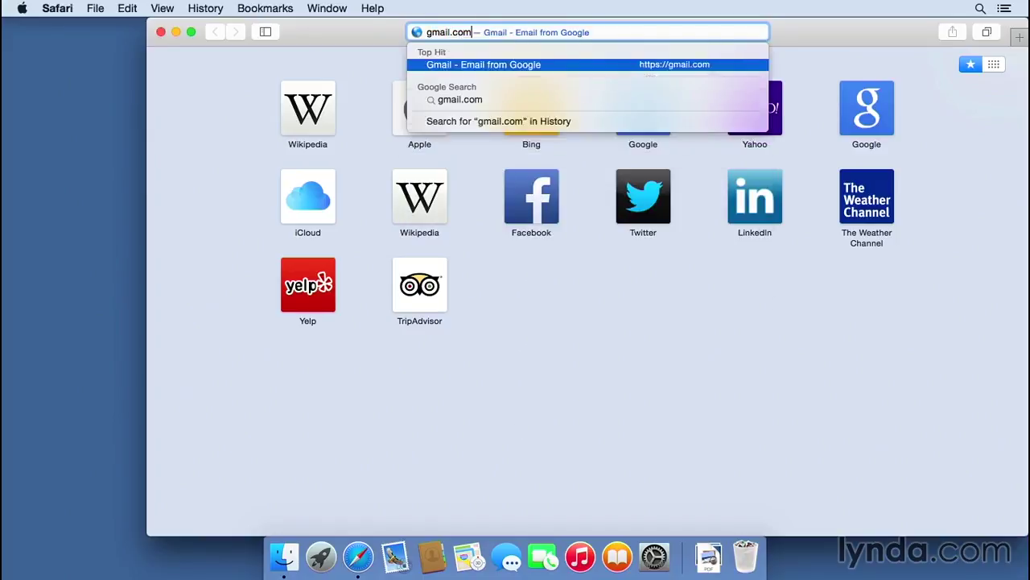
key("Return")
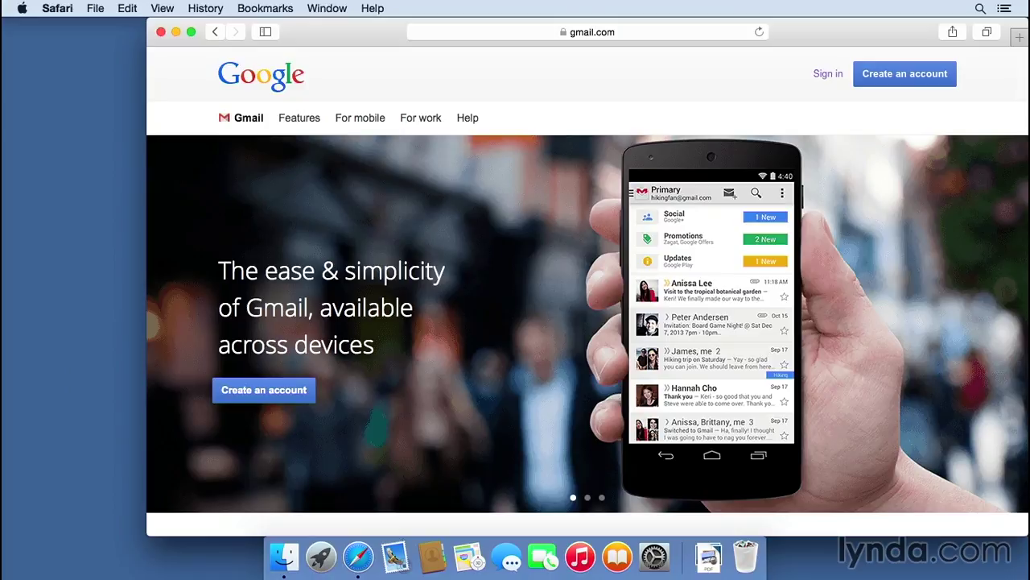
left_click(824, 74)
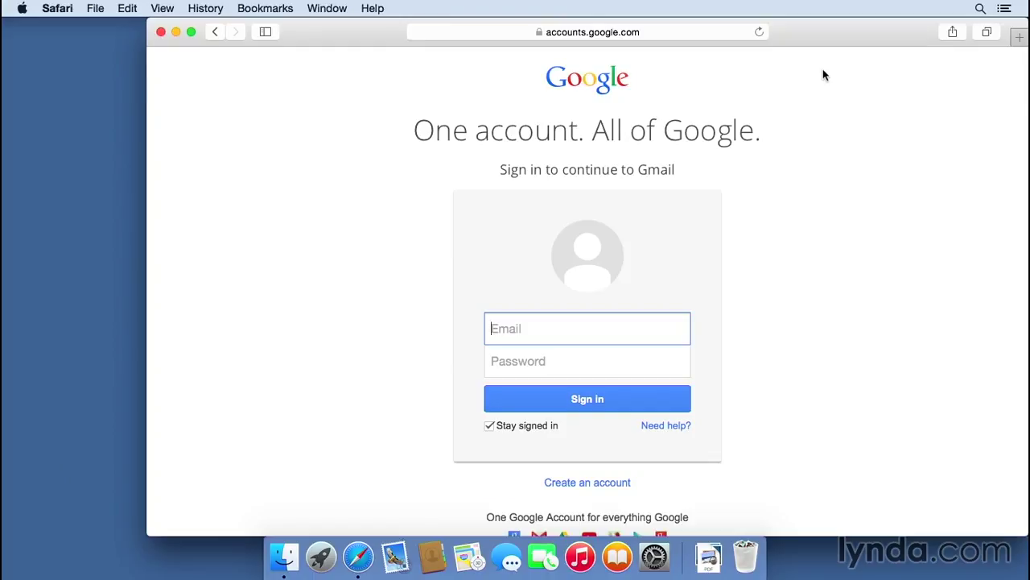
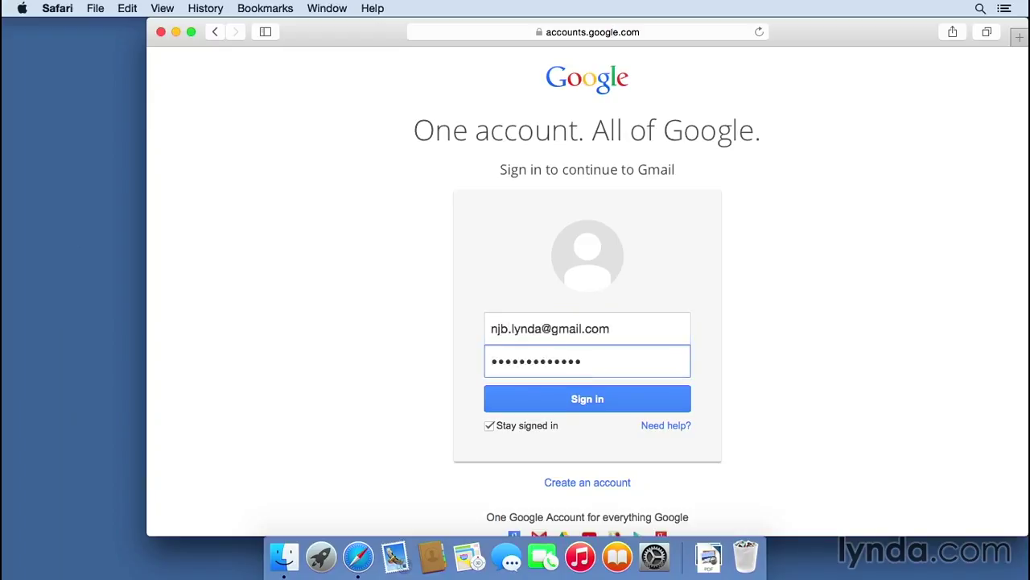
left_click(653, 395)
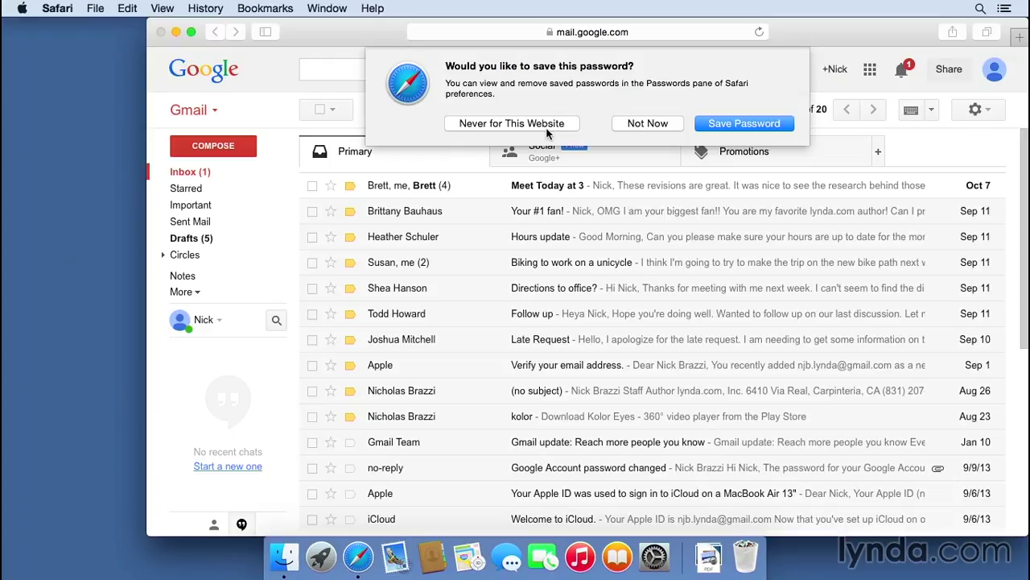
- Choose Save Password in Safari's prompt to store the Gmail login
left_click(748, 127)
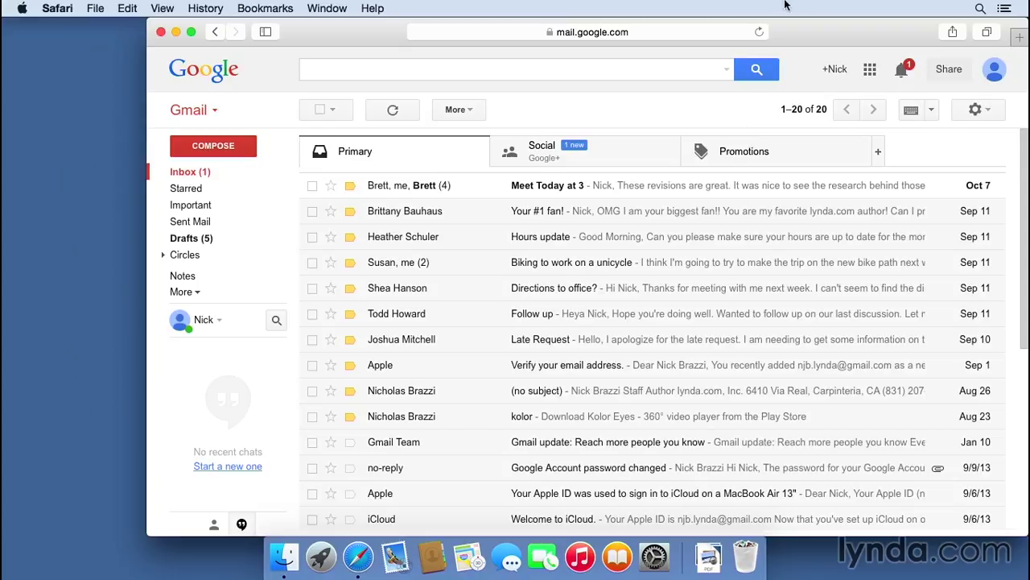
- Sign out of Gmail from the avatar menu and quit Safari
left_click(995, 70)
left_click(960, 215)
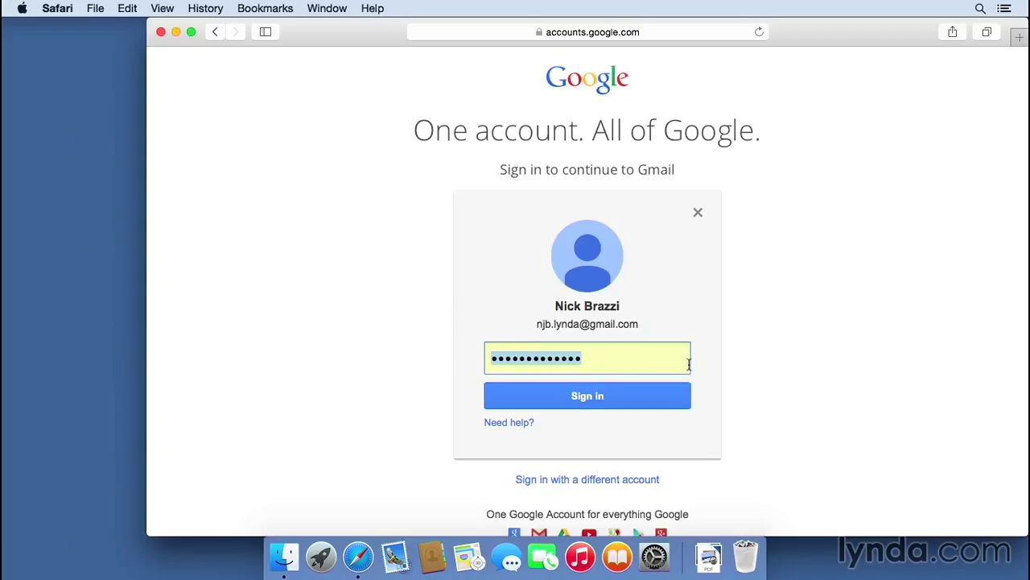
left_click(57, 8)
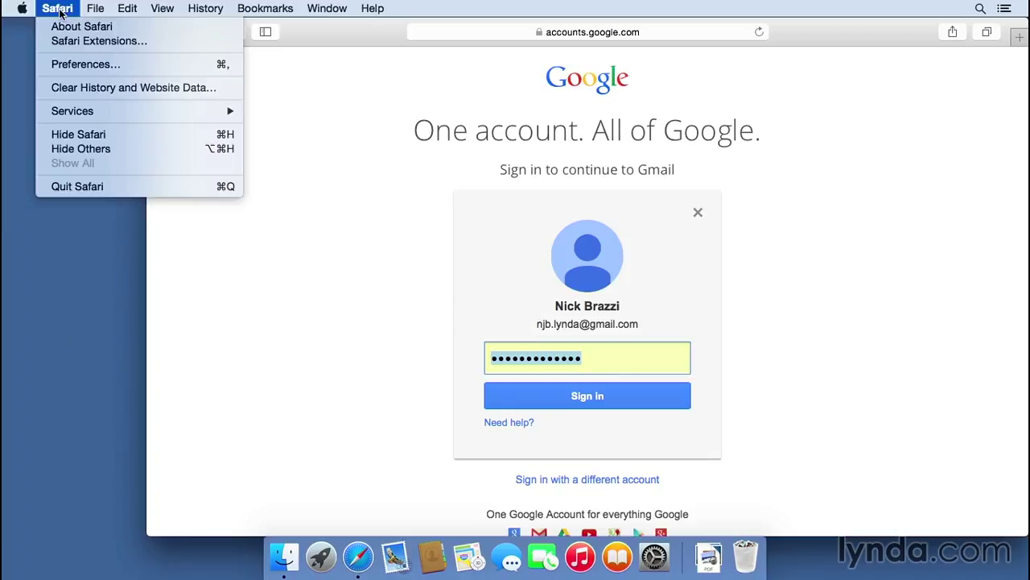
left_click(98, 189)
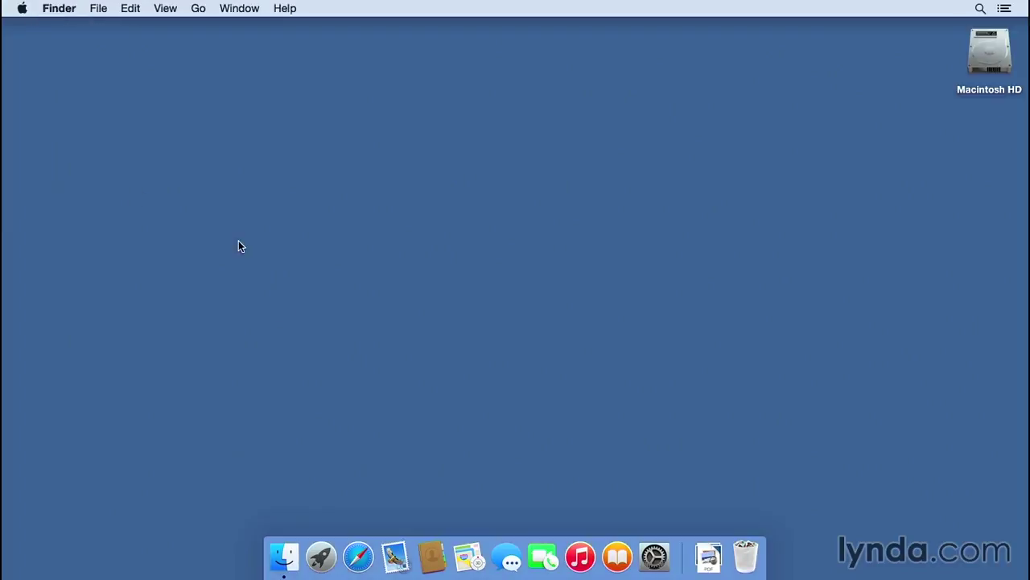
- Relaunch Safari, load gmail.com, and sign in with the autofilled saved password
left_click(358, 556)
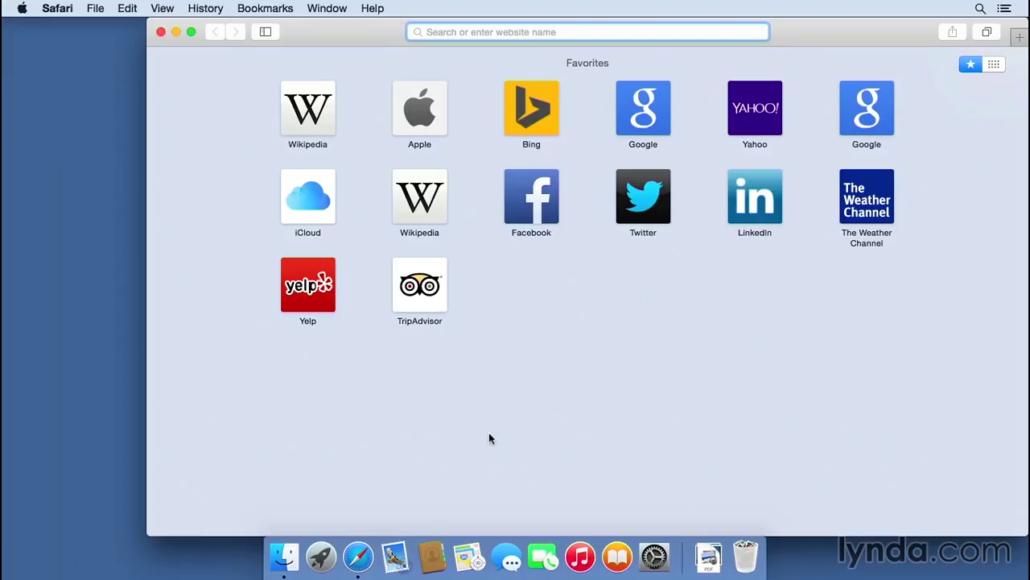
type("gmail.com")
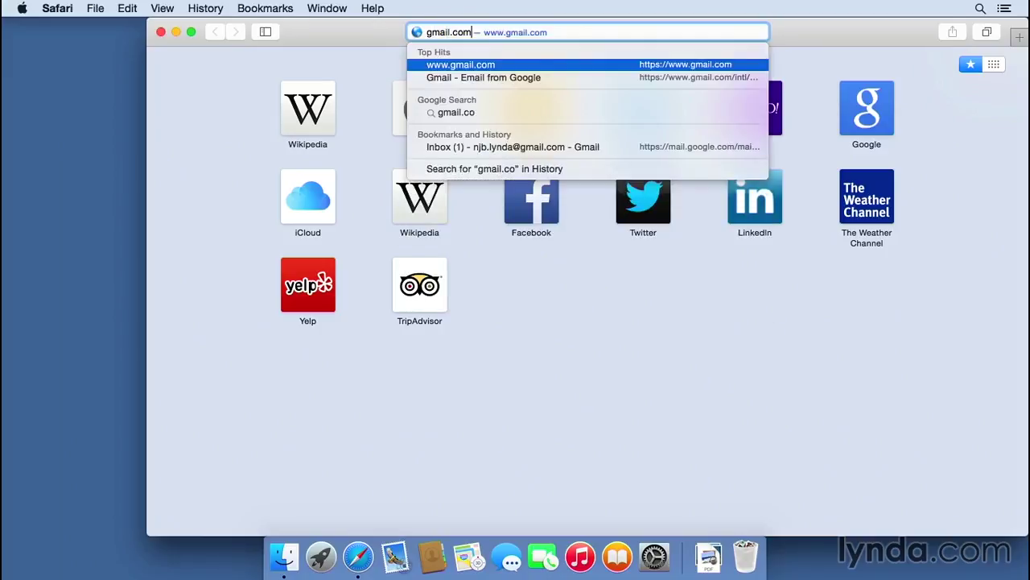
key("Return")
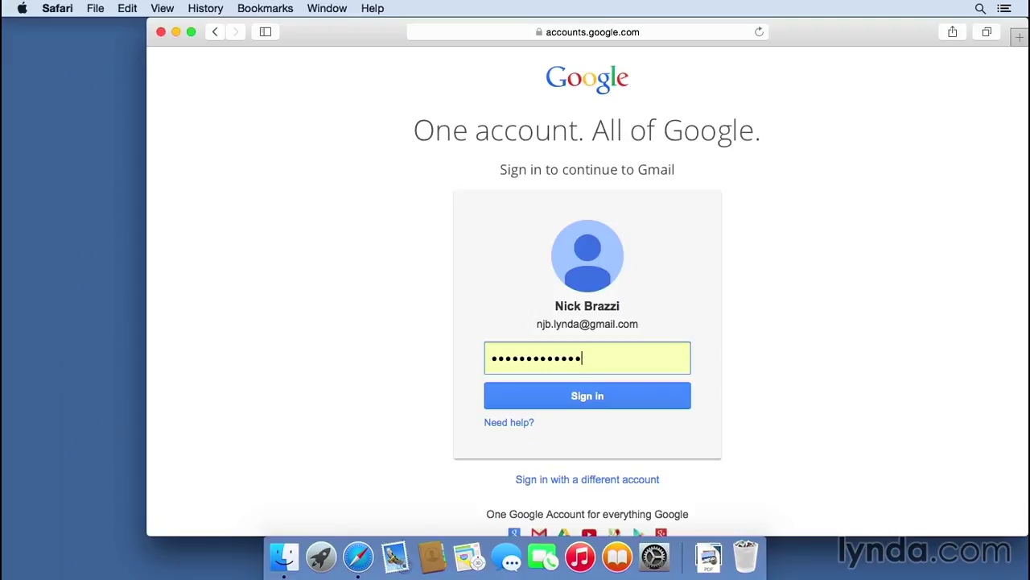
left_click(619, 393)
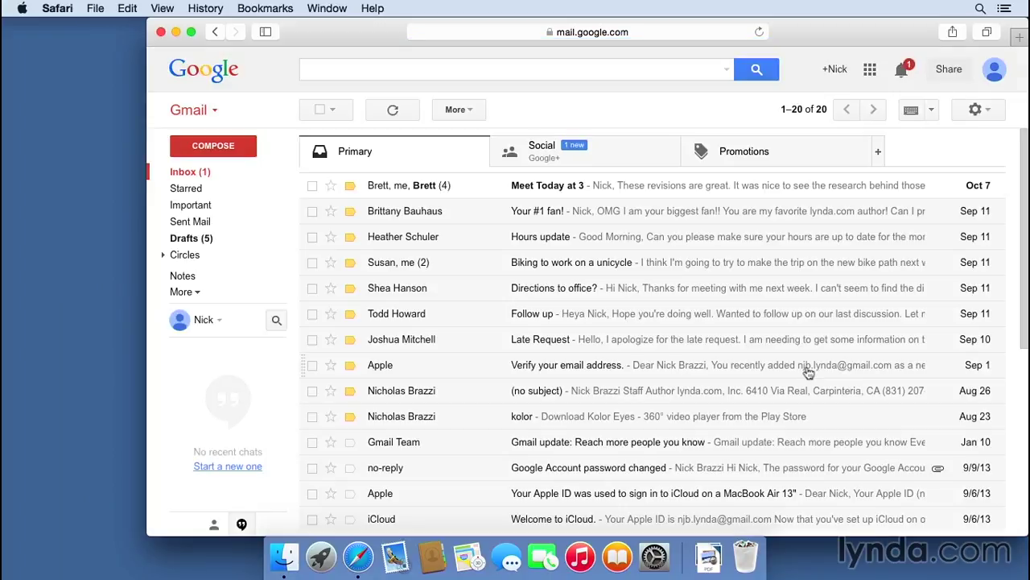
- Go to amazon.com and pick Your Wish List from the Your Account menu
key("super+l")
type("amazon")
key("Return")
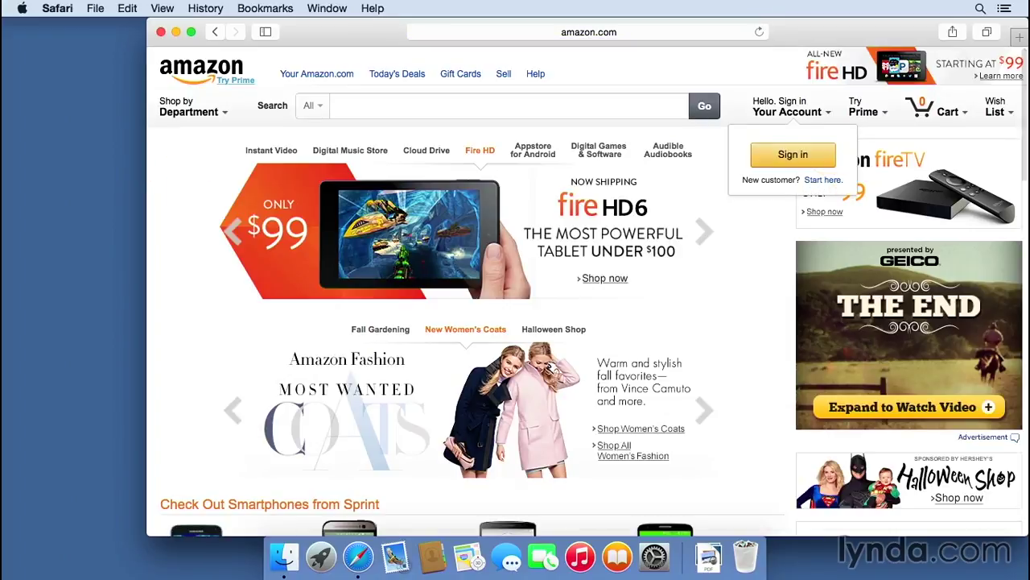
mouse_move(793, 108)
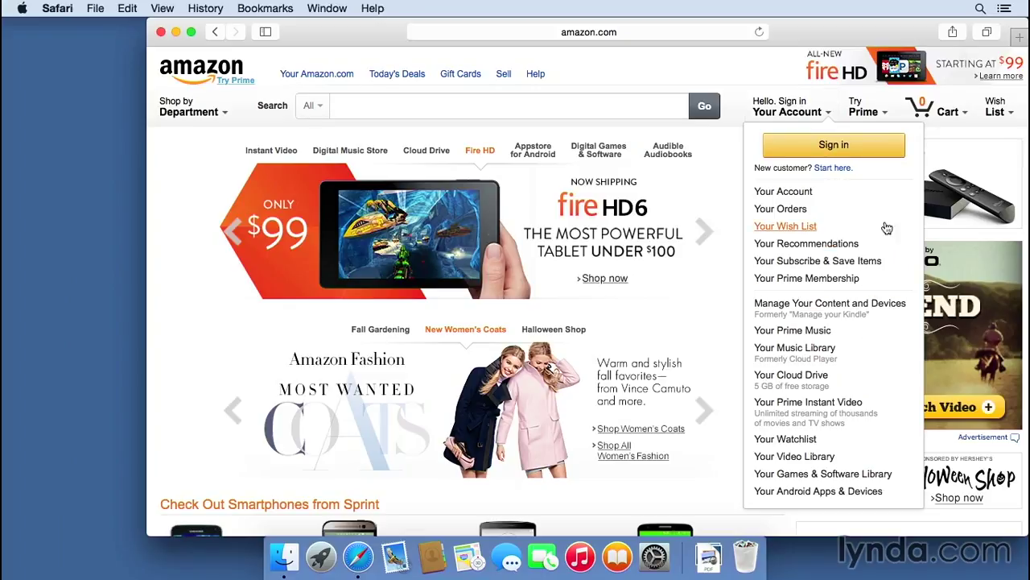
left_click(779, 231)
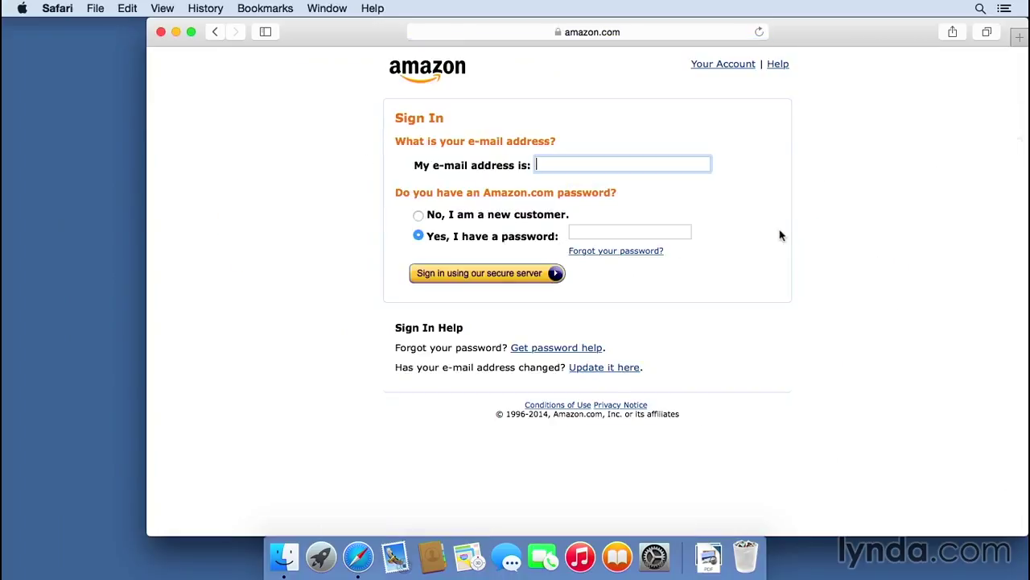
- Accept the suggested saved Amazon login and sign in
type("nbraz")
key("Tab")
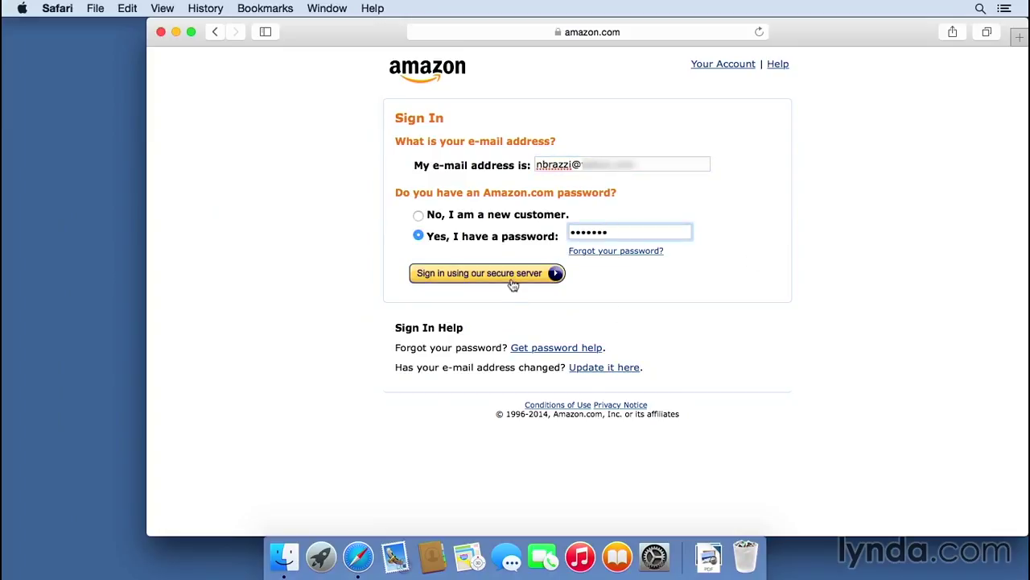
left_click(511, 282)
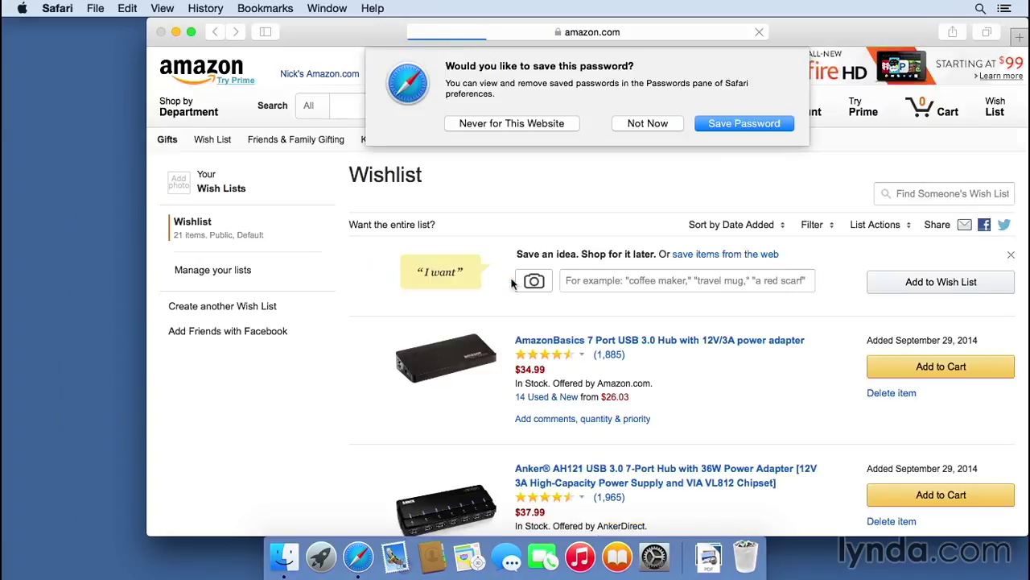
- Save the Amazon password, then open Safari > Preferences to view saved logins
left_click(765, 125)
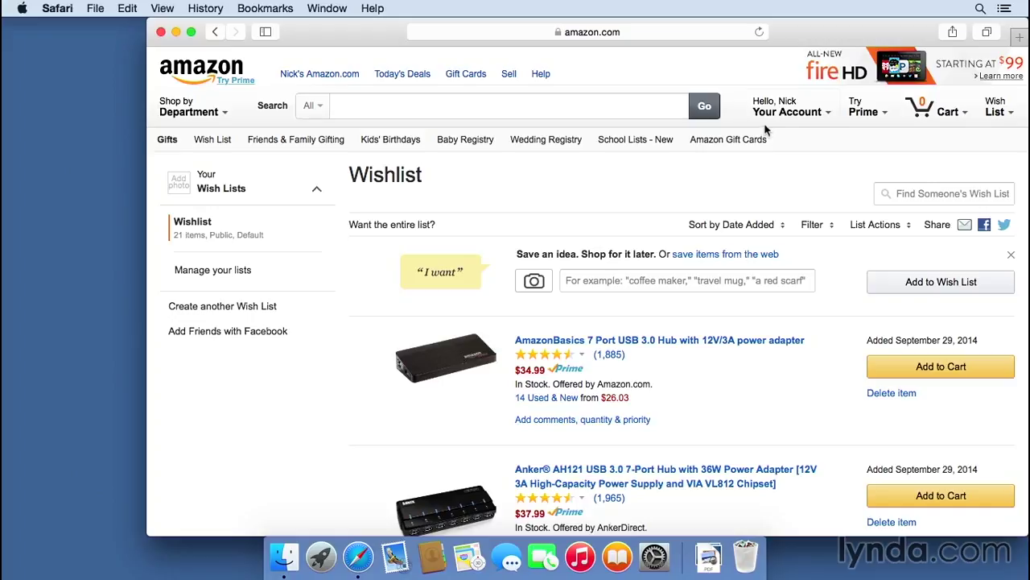
left_click(70, 8)
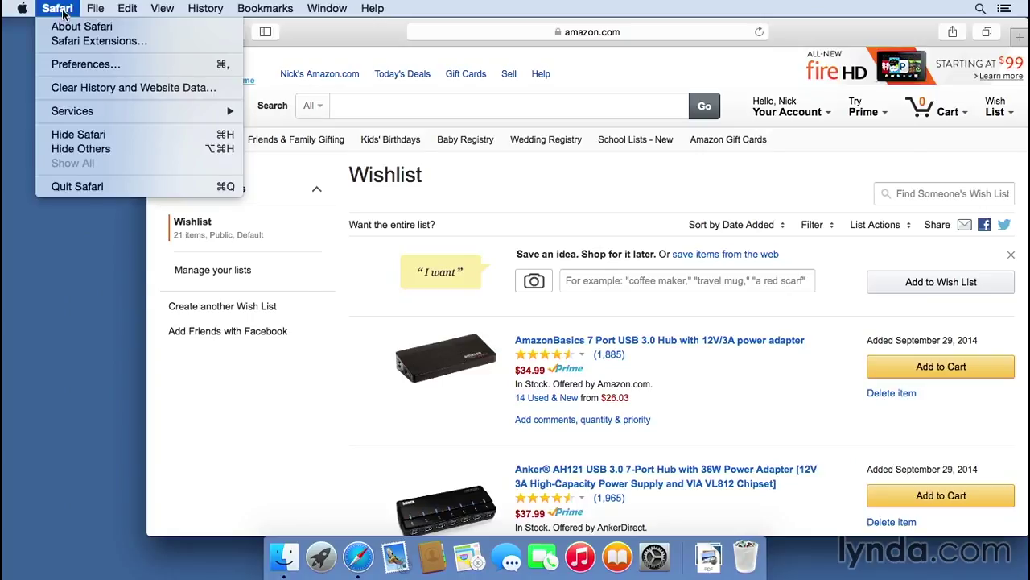
left_click(75, 66)
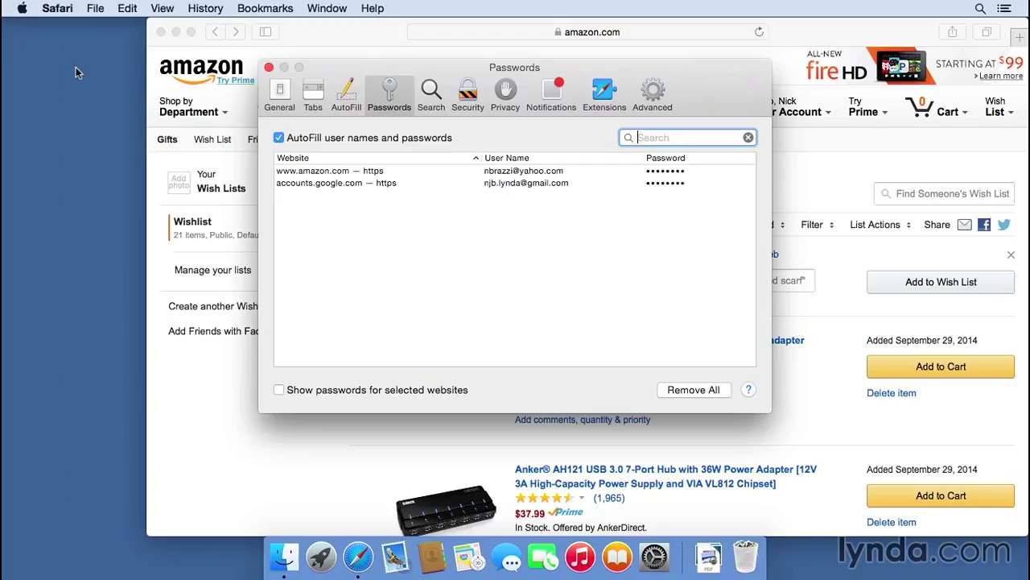
left_click(279, 95)
left_click(313, 95)
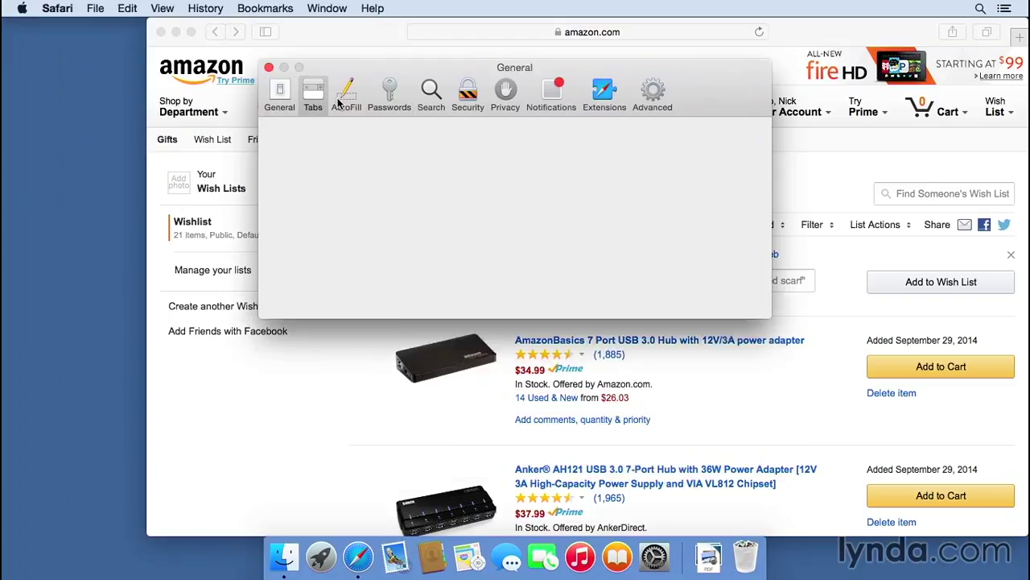
left_click(389, 95)
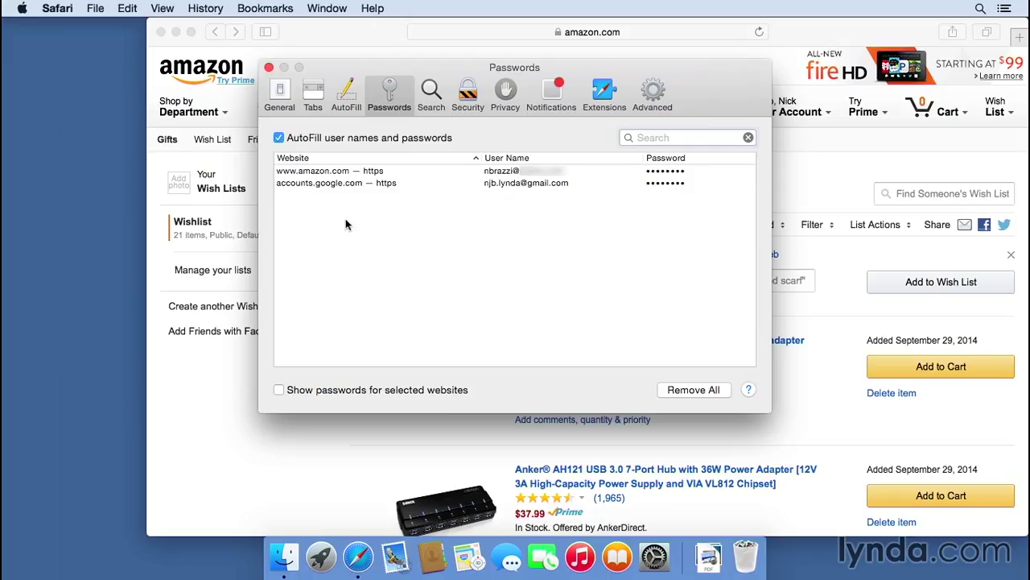
left_click(311, 185)
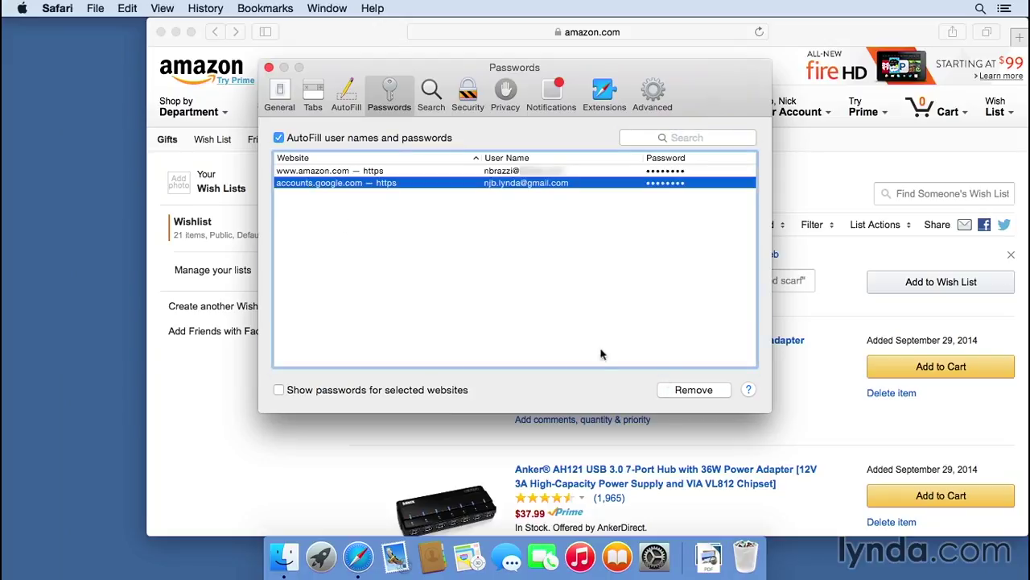
left_click(694, 390)
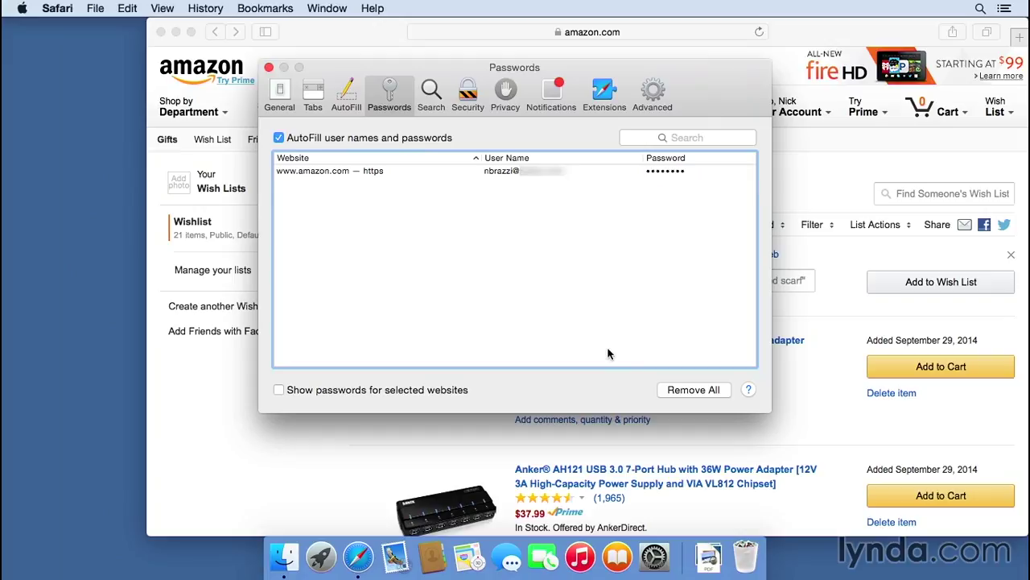
left_click(697, 390)
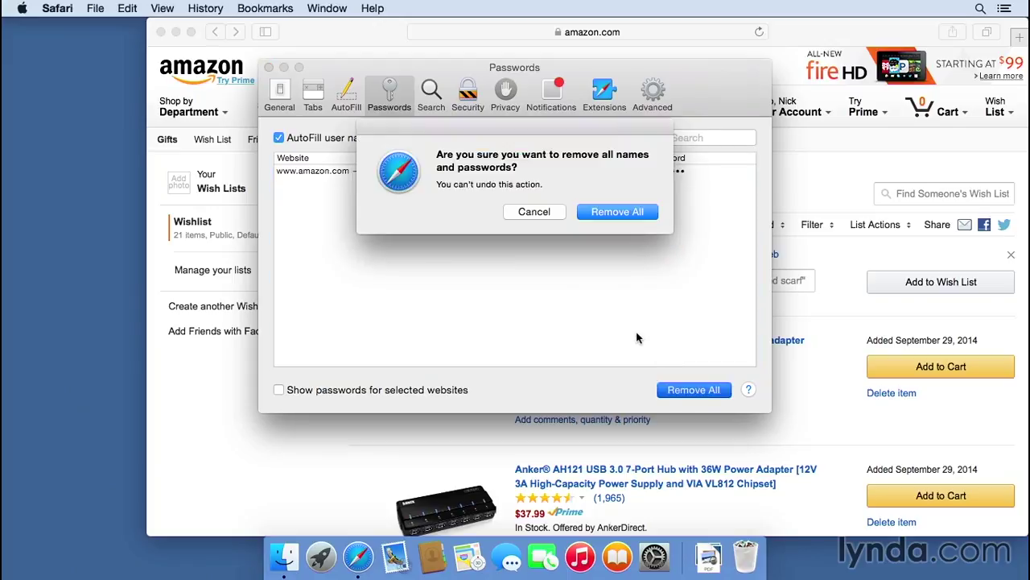
left_click(617, 213)
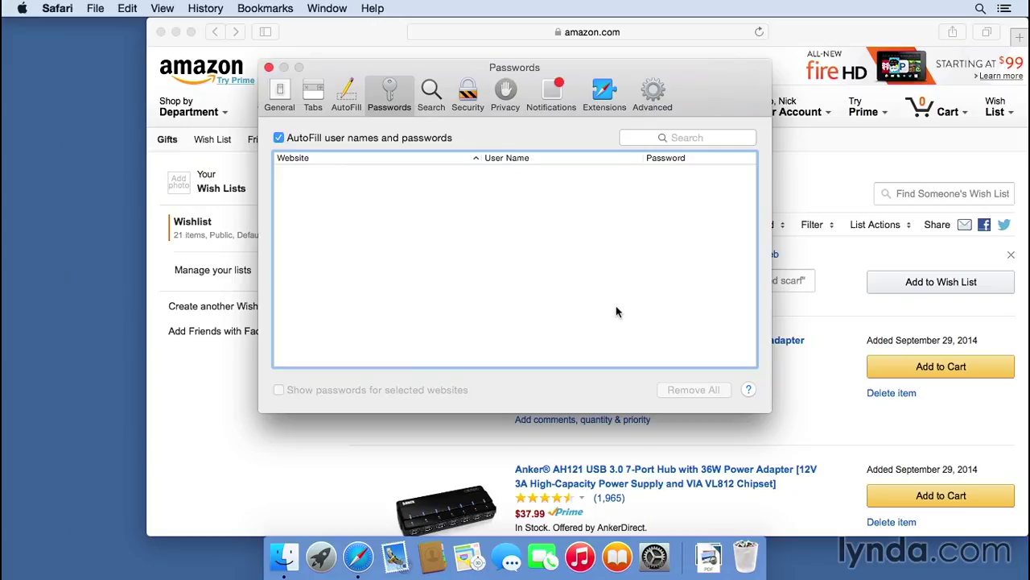
- Close Preferences, quit and relaunch Safari, and load Gmail
left_click(269, 68)
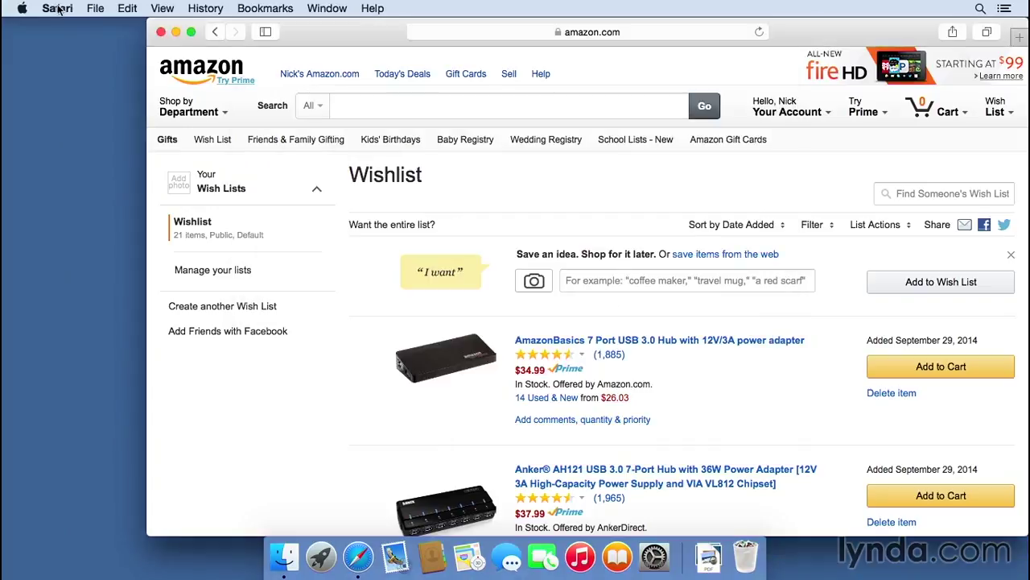
left_click(58, 10)
left_click(120, 192)
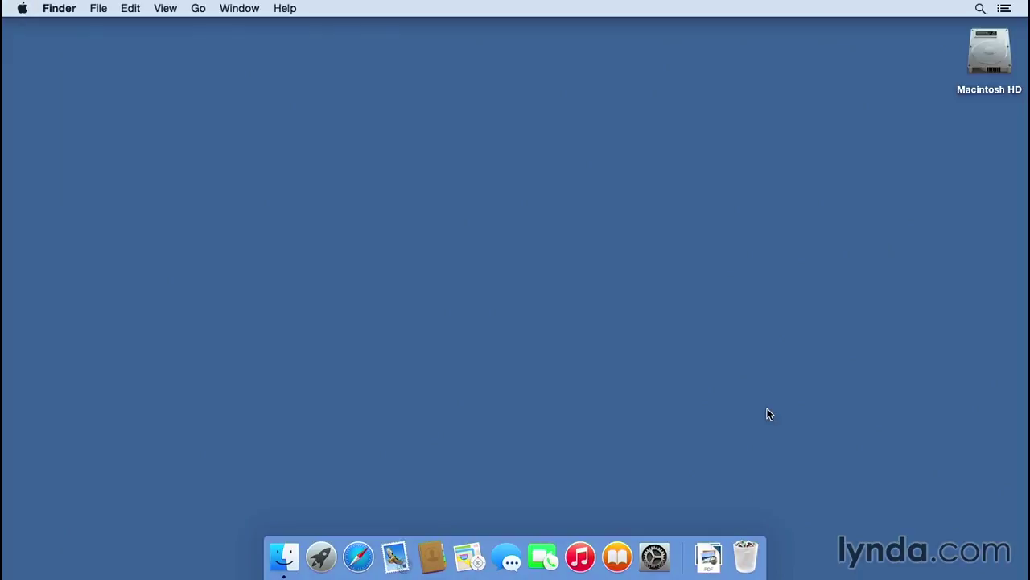
left_click(360, 558)
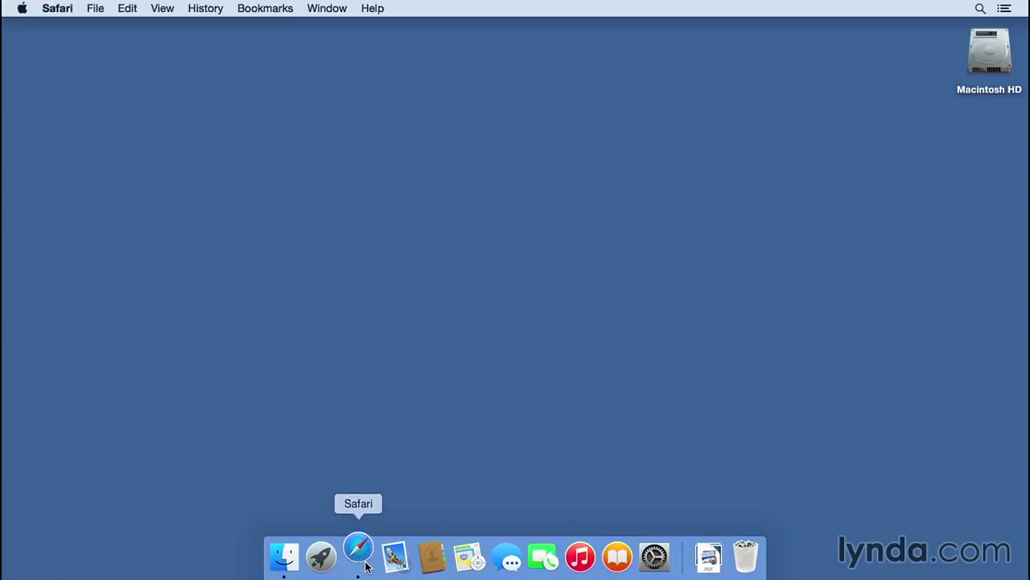
type("gmail.")
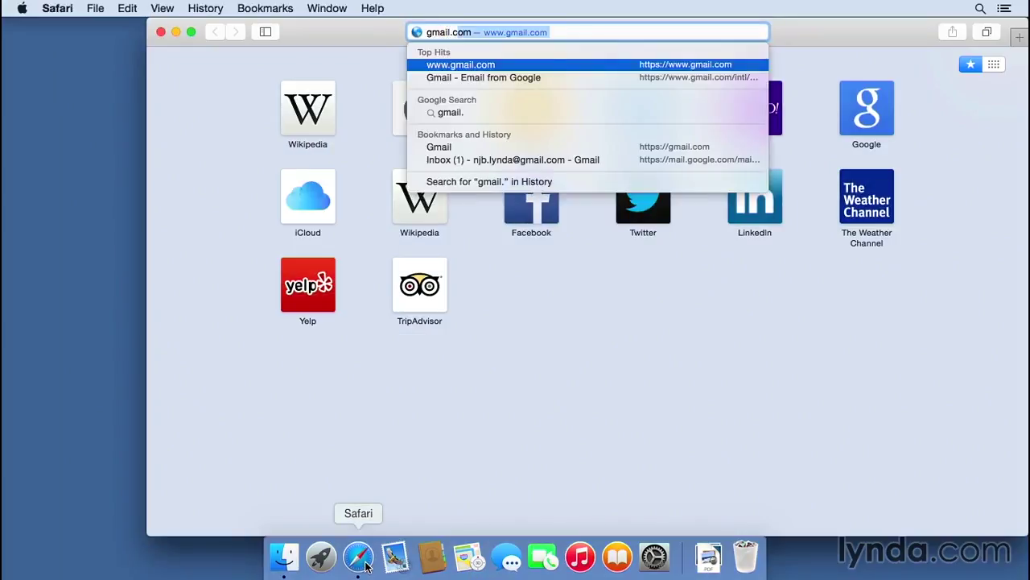
key("Return")
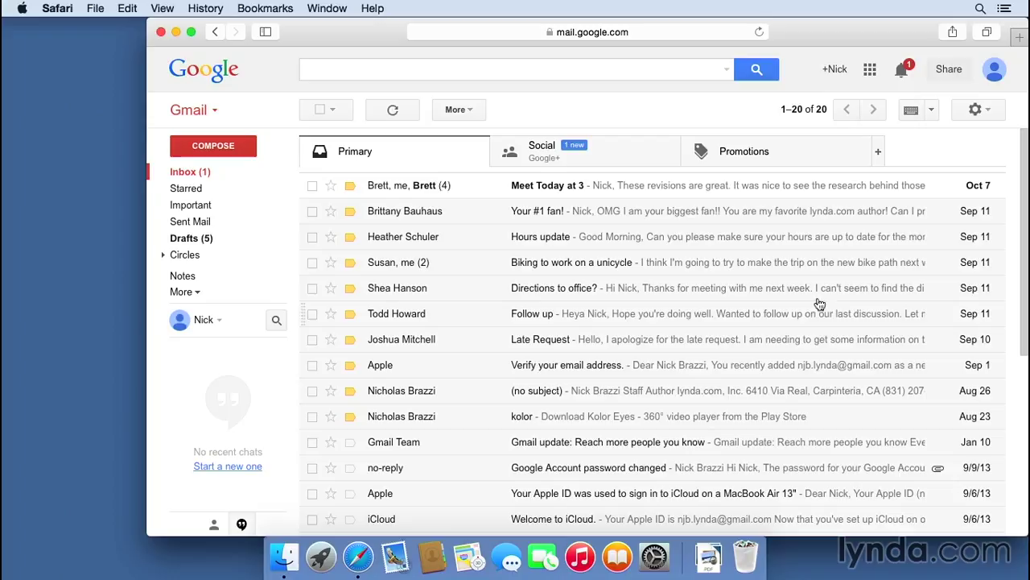
- Sign out of Gmail from the avatar menu and quit Safari
left_click(993, 72)
left_click(963, 214)
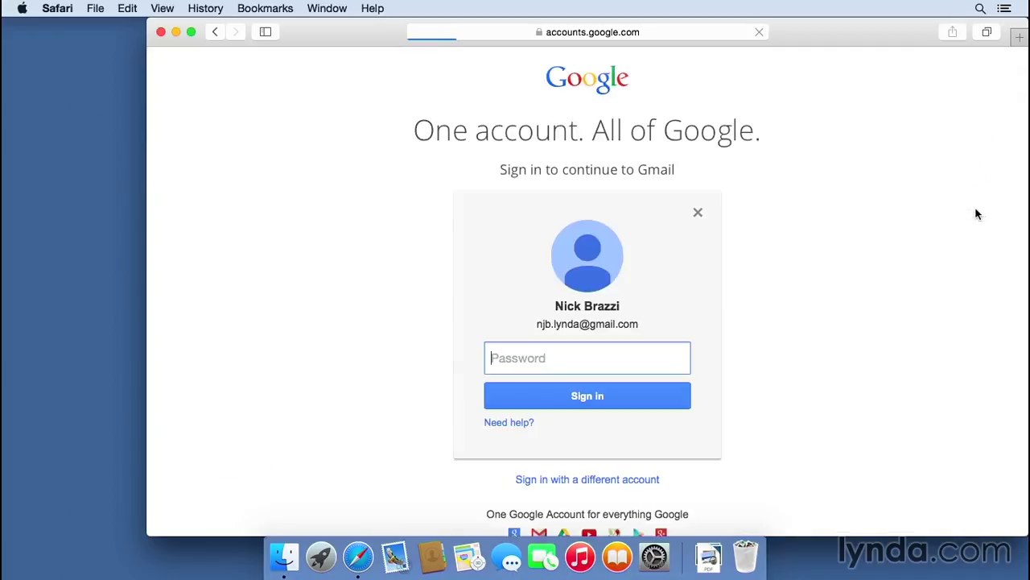
left_click(69, 7)
left_click(104, 186)
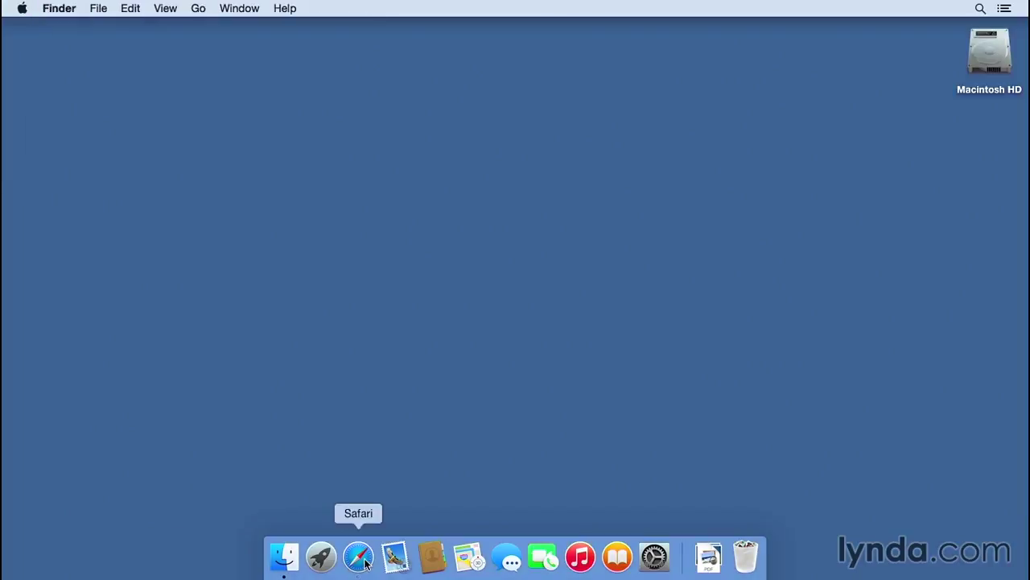
- Relaunch Safari and load gmail.com, showing an empty password field
left_click(358, 555)
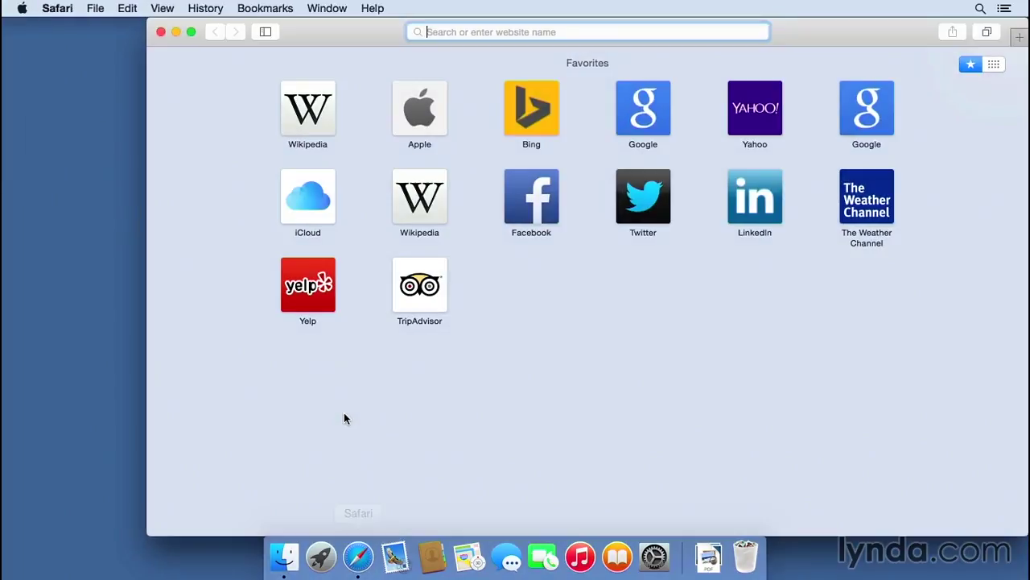
type("gmail.com")
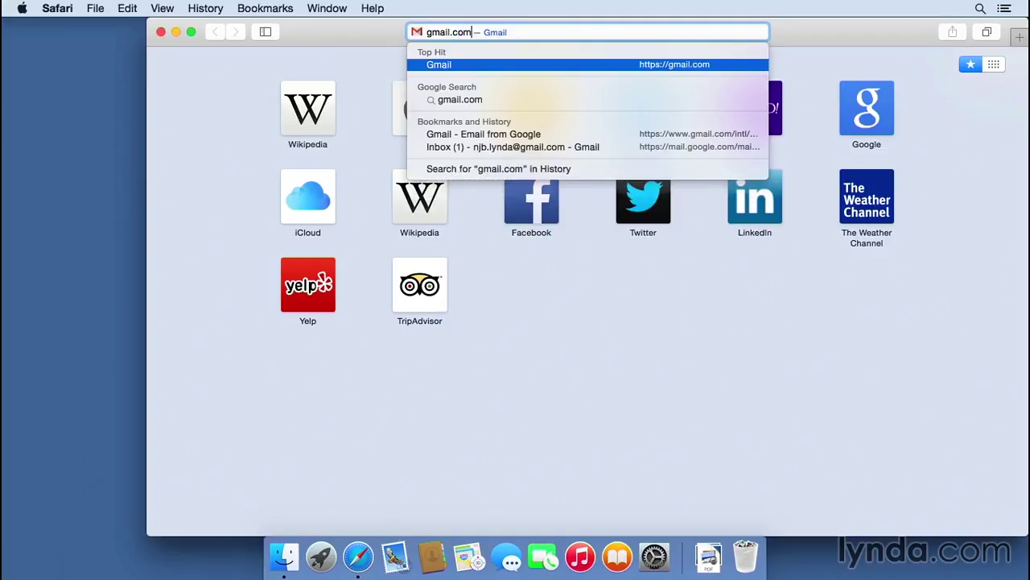
key("Return")
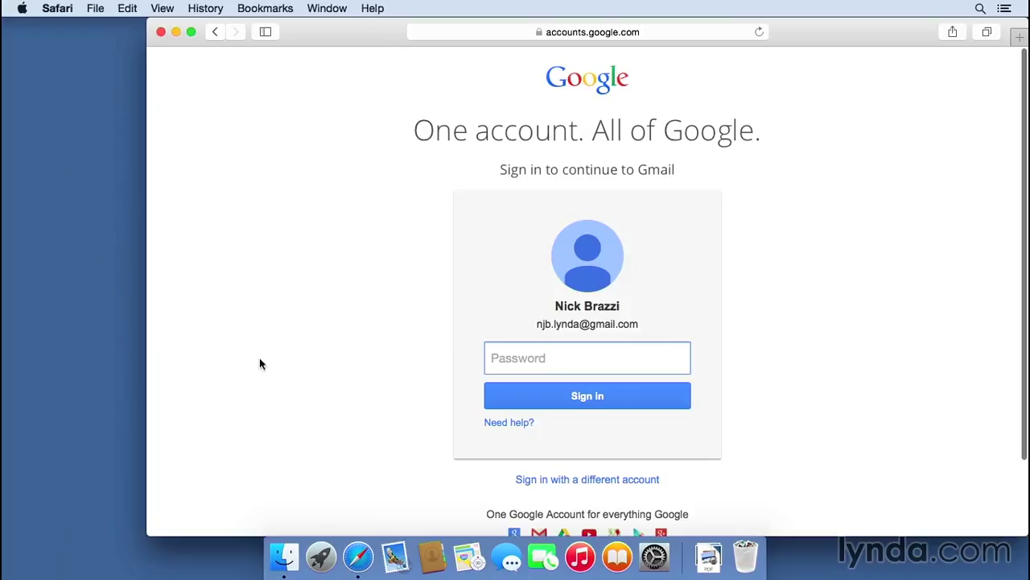
- Go to amazon.com and sign out via Your Account > Not you? Sign Out
key("super+l")
type("amazon")
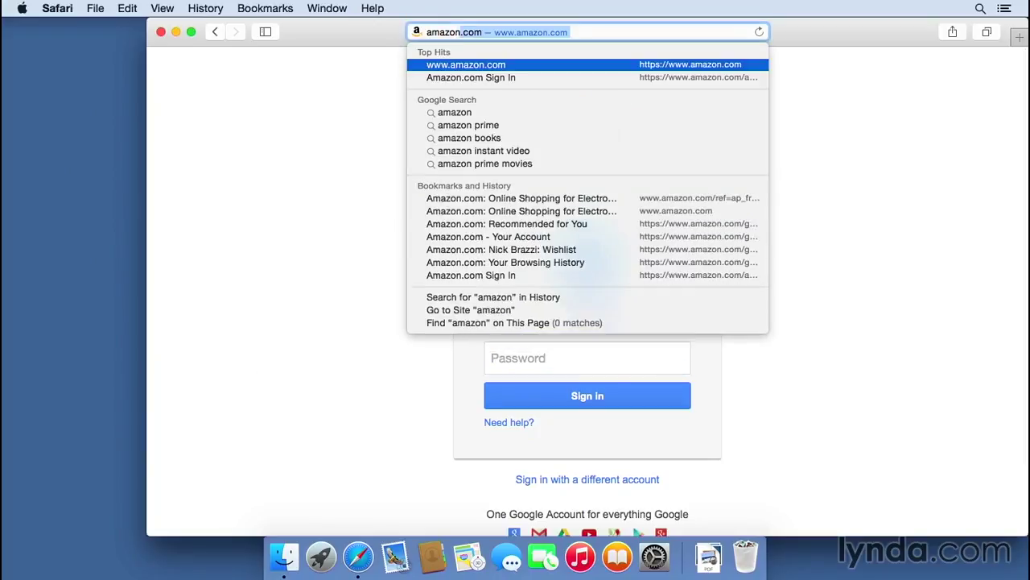
key("Return")
mouse_move(793, 112)
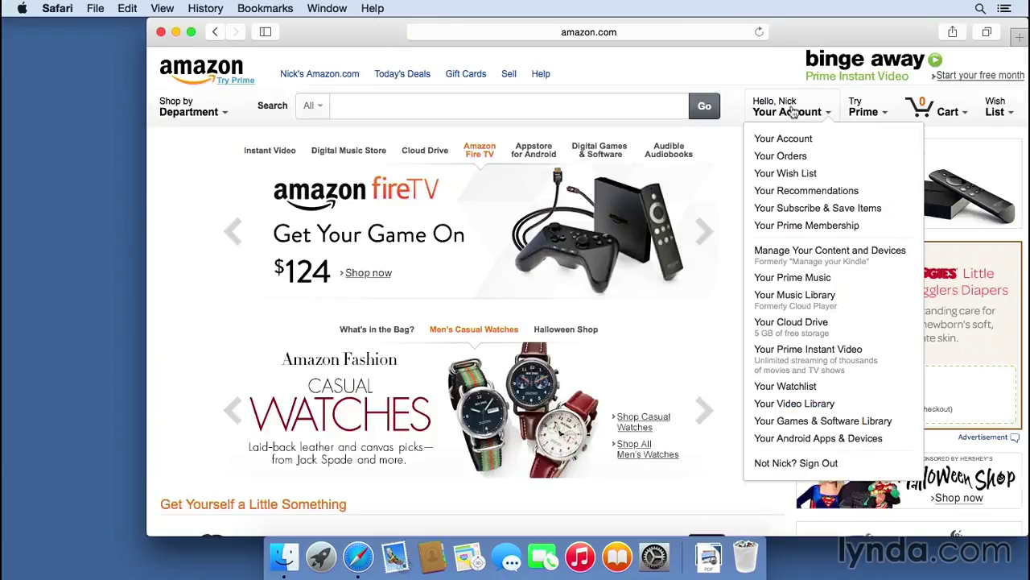
left_click(785, 463)
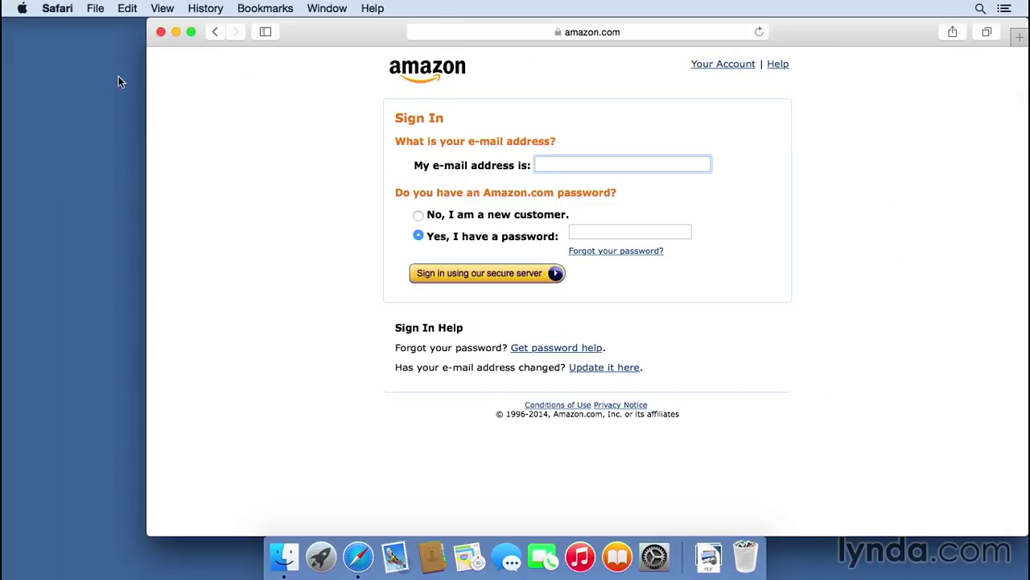
- Quit and relaunch Safari, open amazon.com, and choose Your Wish List to reach Sign In
left_click(51, 6)
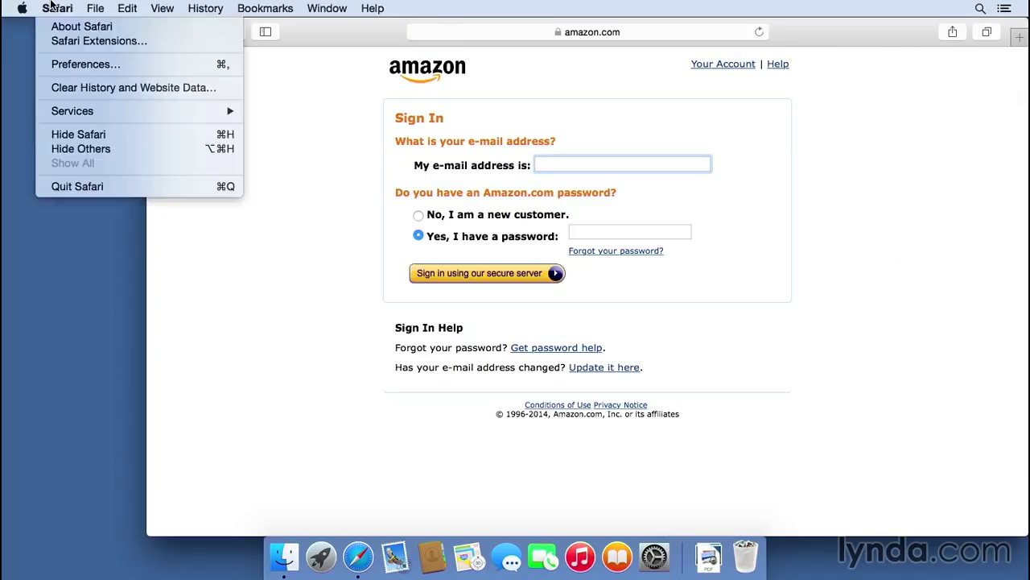
left_click(77, 187)
left_click(358, 560)
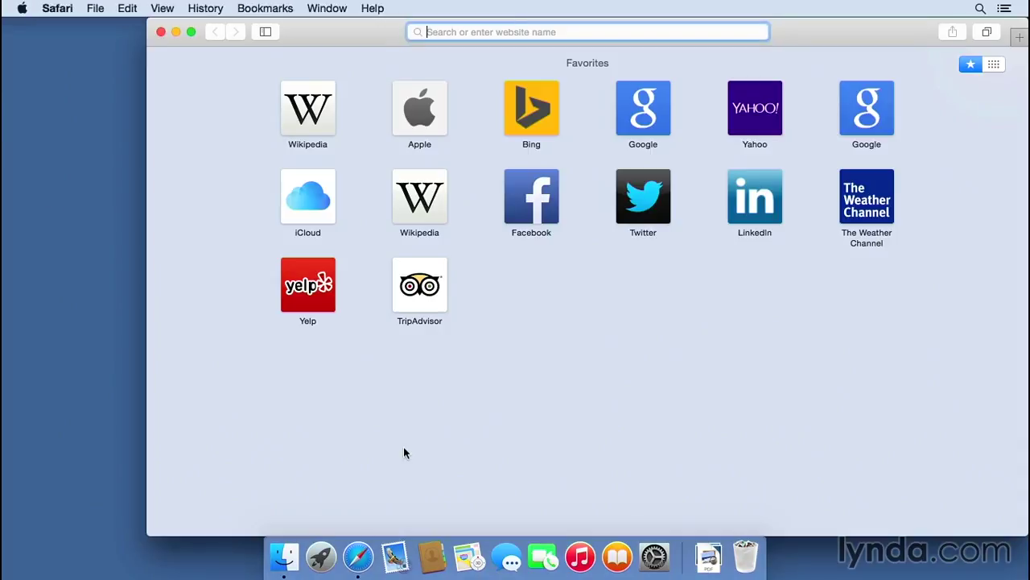
type("ama")
key("Return")
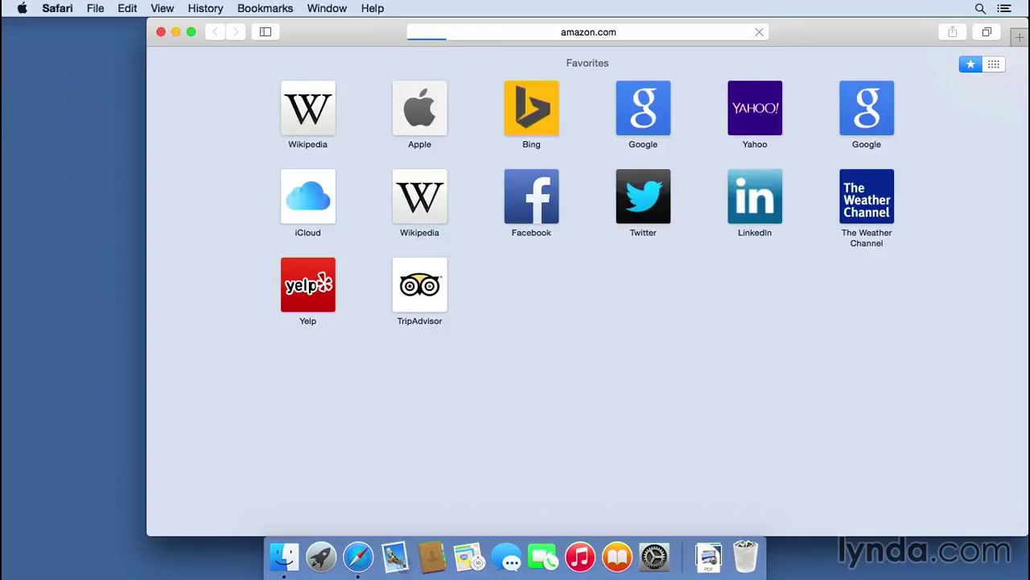
mouse_move(785, 108)
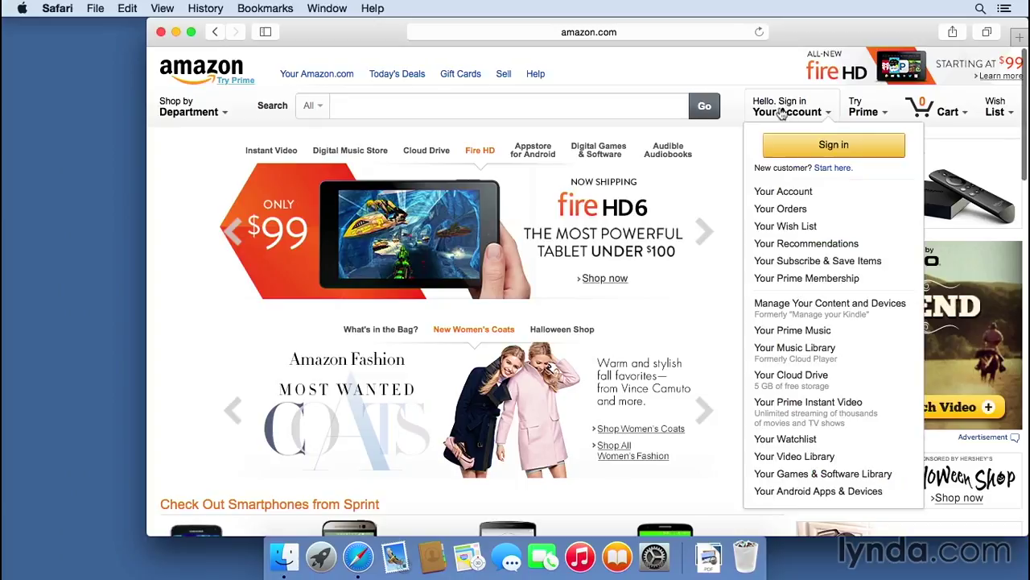
left_click(808, 227)
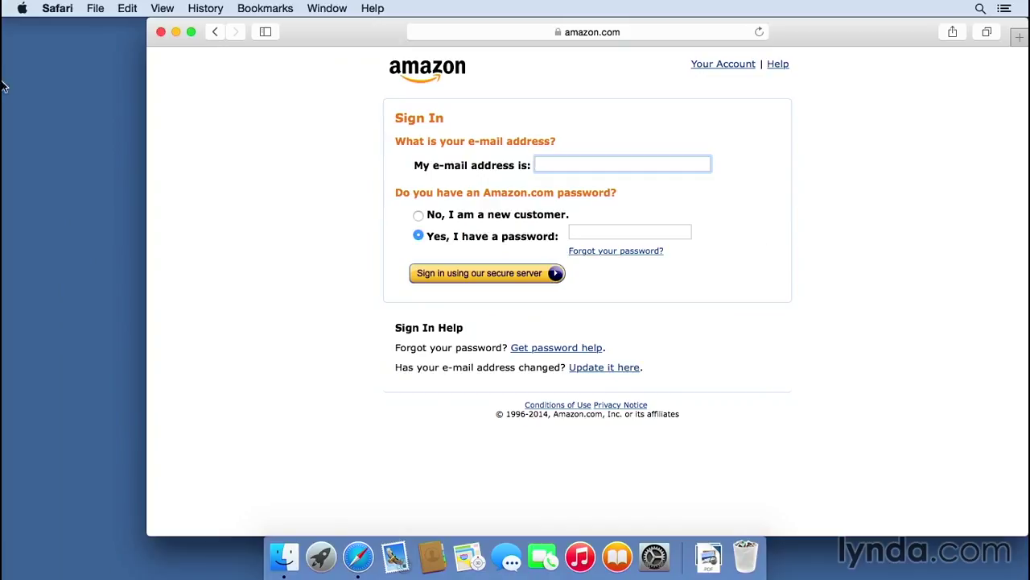
- Open Safari > Preferences on the Passwords pane, now showing no saved logins
left_click(24, 8)
mouse_move(56, 8)
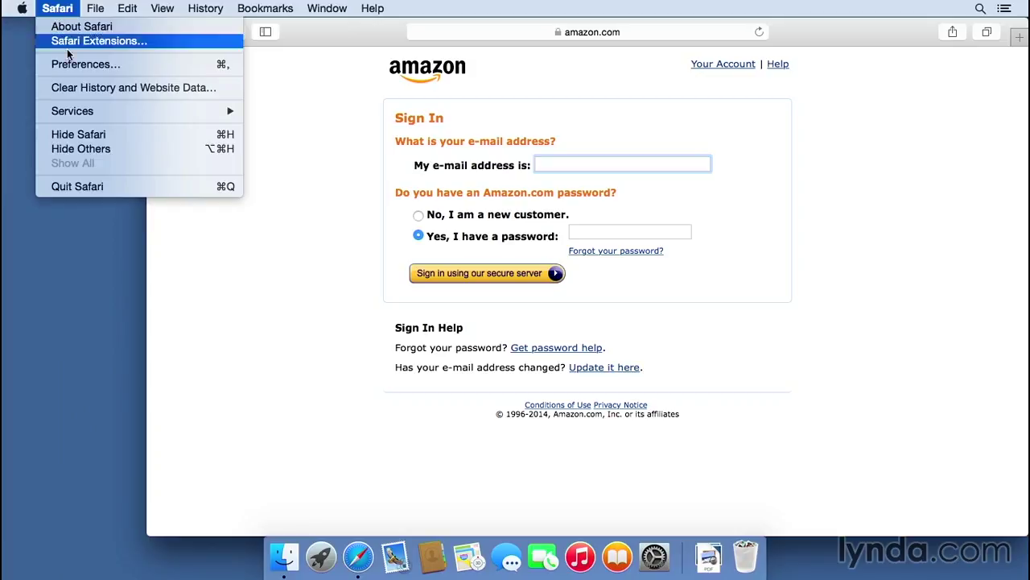
left_click(72, 62)
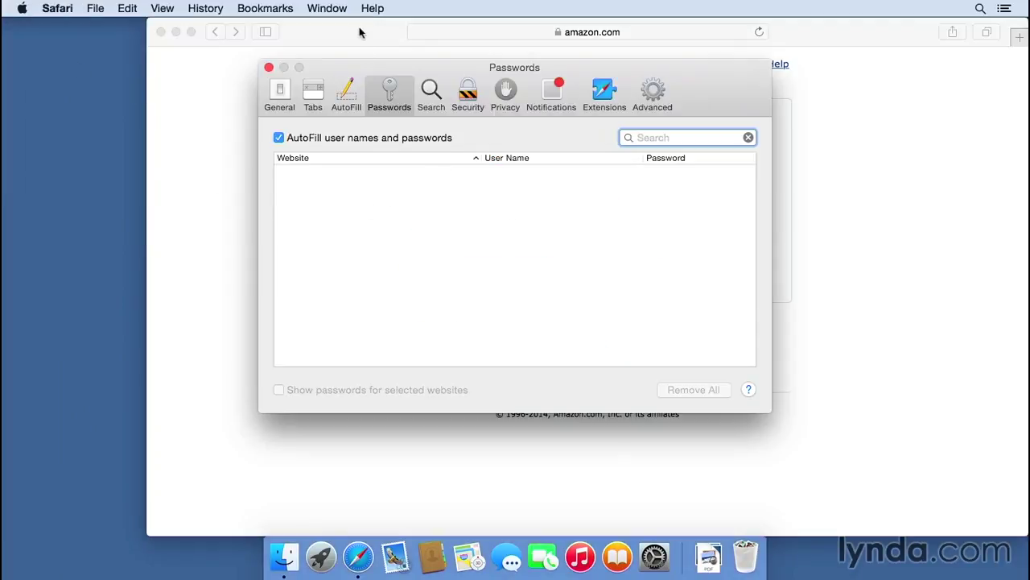
- Sign in to Amazon with the typed e-mail and password, save it, and reopen Preferences
key("super+w")
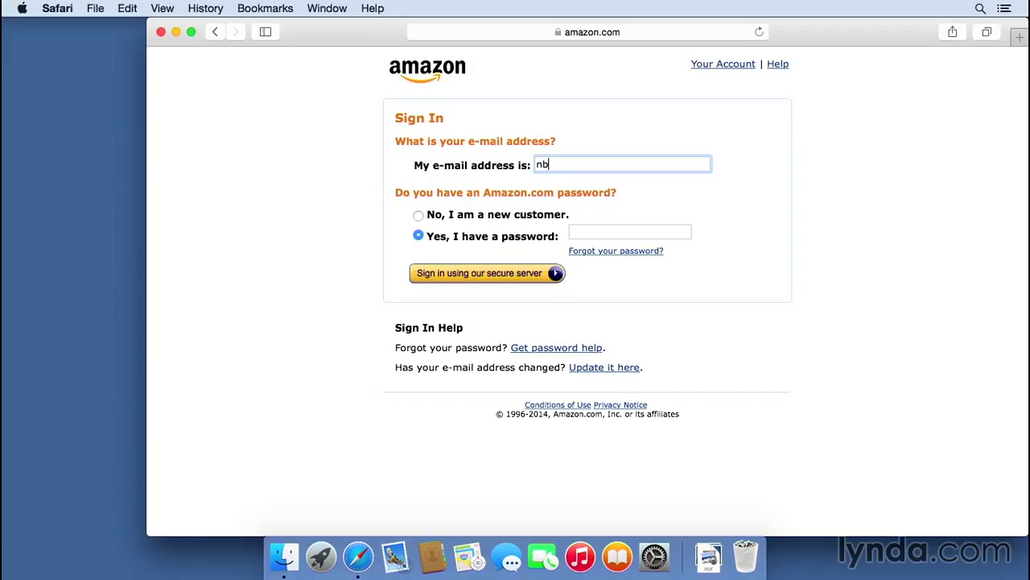
key("Tab")
left_click(519, 275)
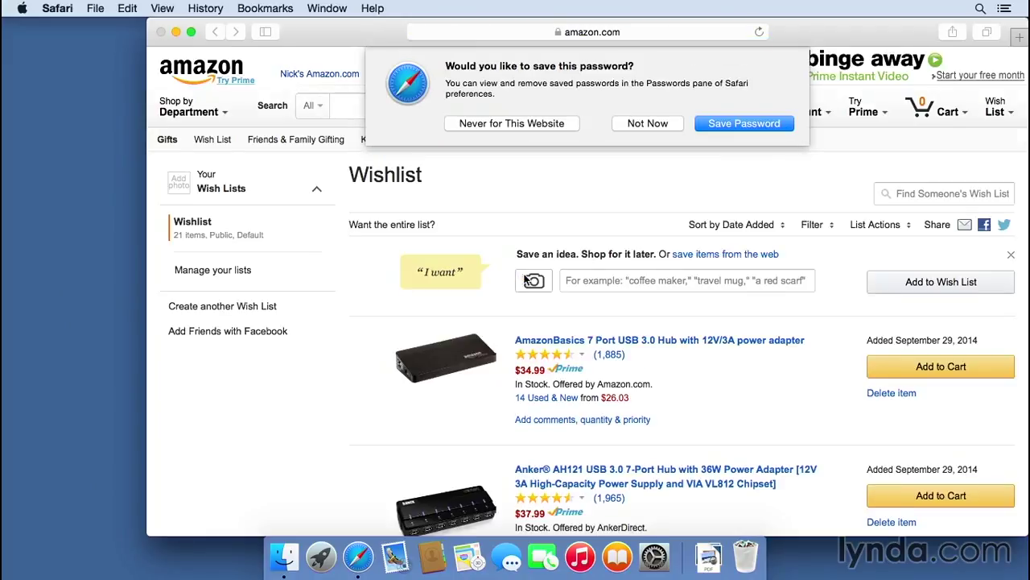
left_click(741, 123)
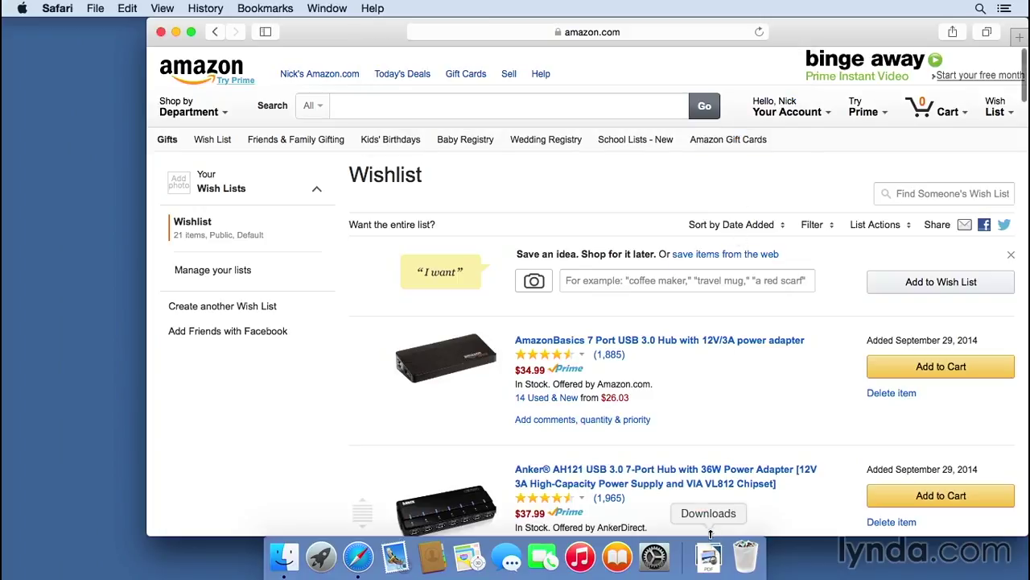
key("super+comma")
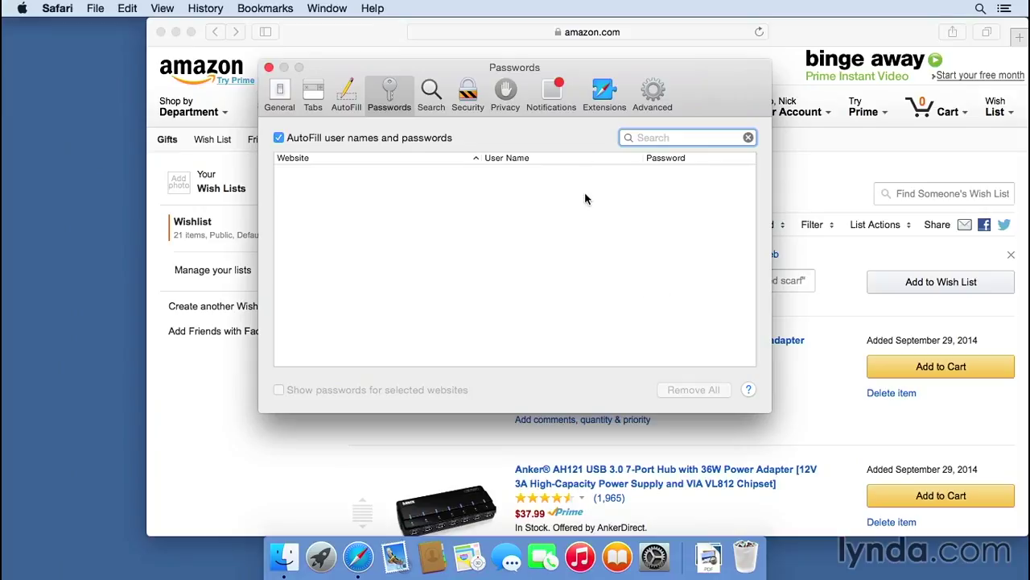
left_click(348, 99)
left_click(387, 97)
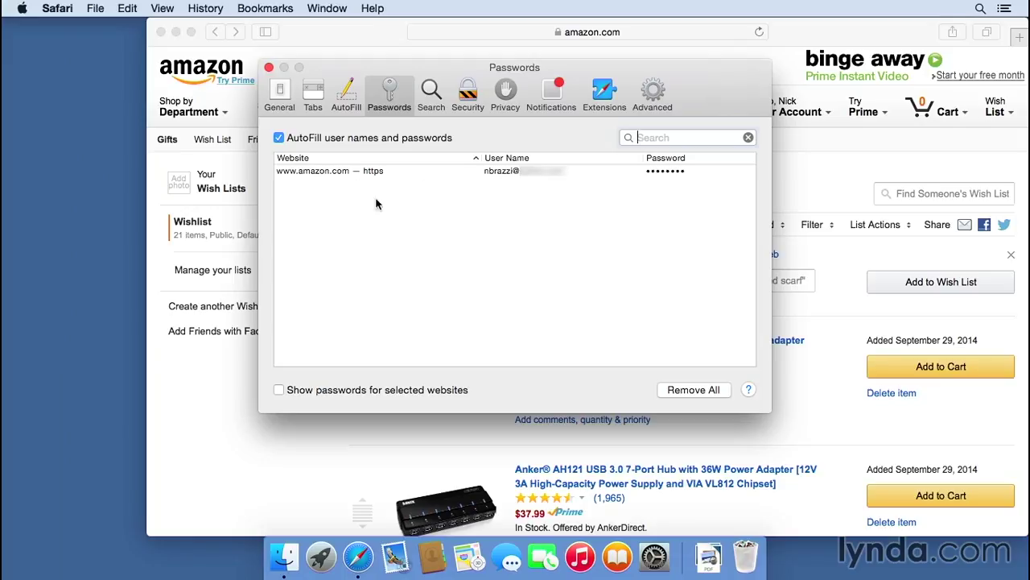
- Close Preferences and sign out of Amazon via Your Account to check the autofilled Sign In page
left_click(269, 67)
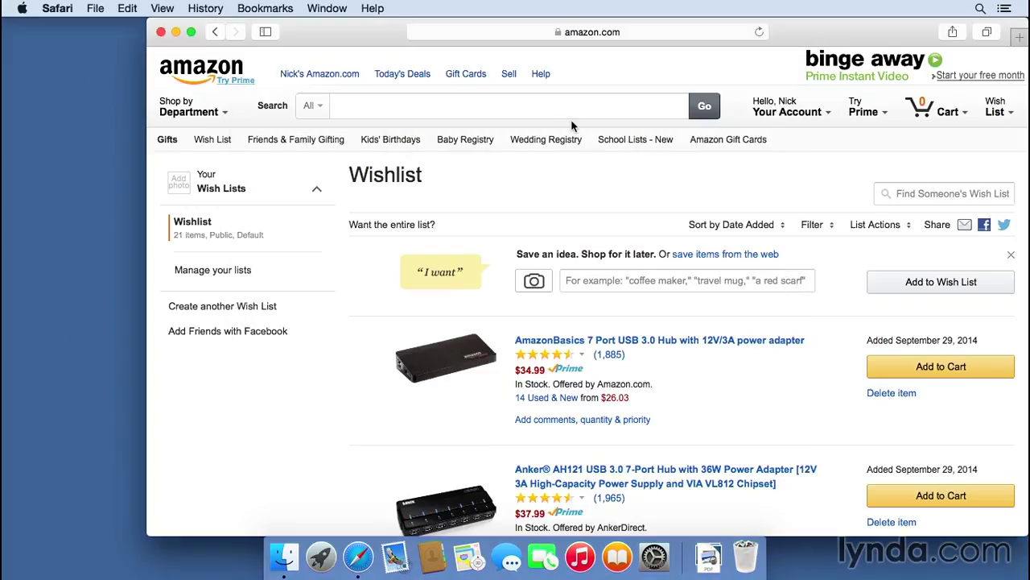
mouse_move(827, 111)
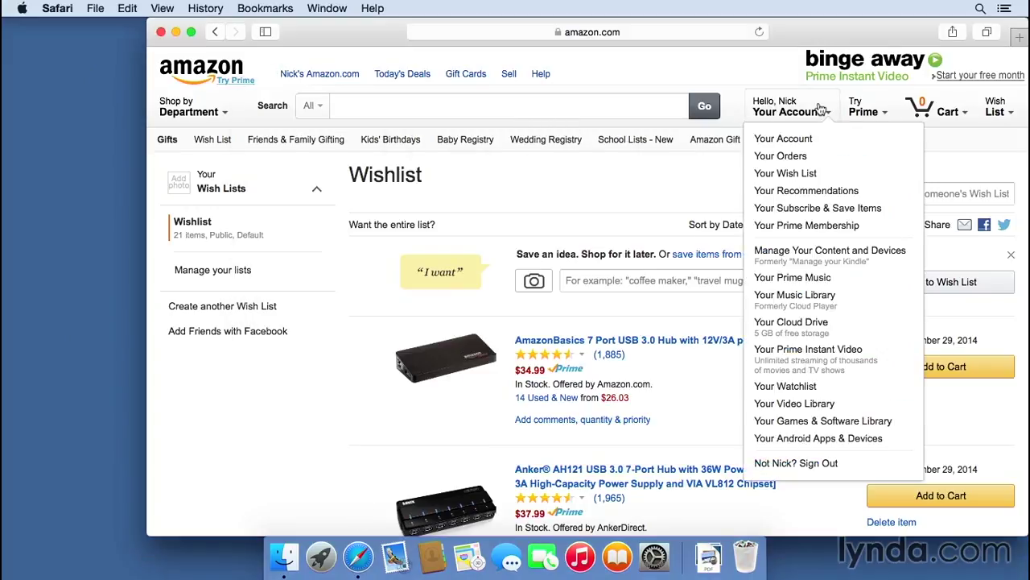
left_click(811, 464)
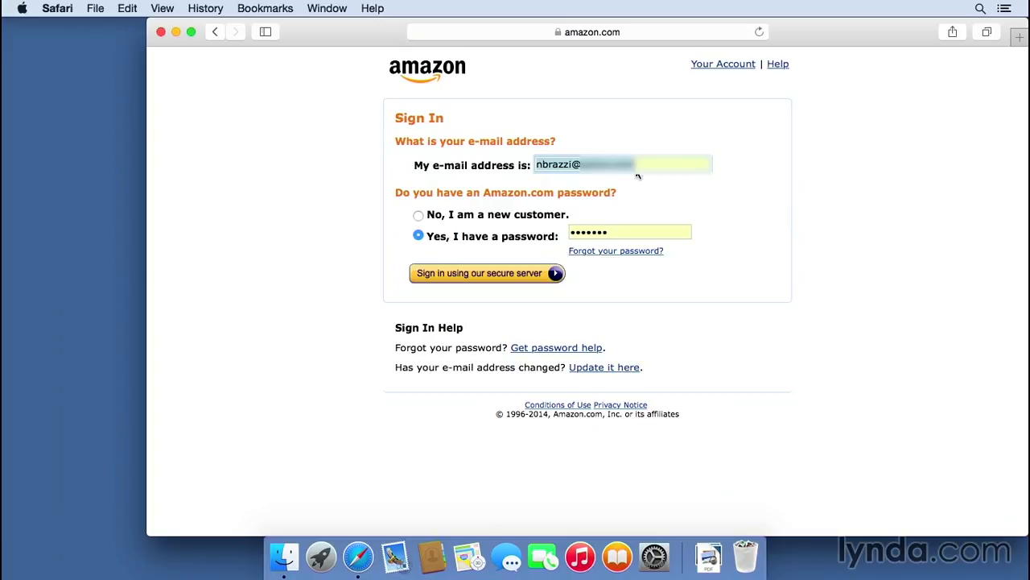